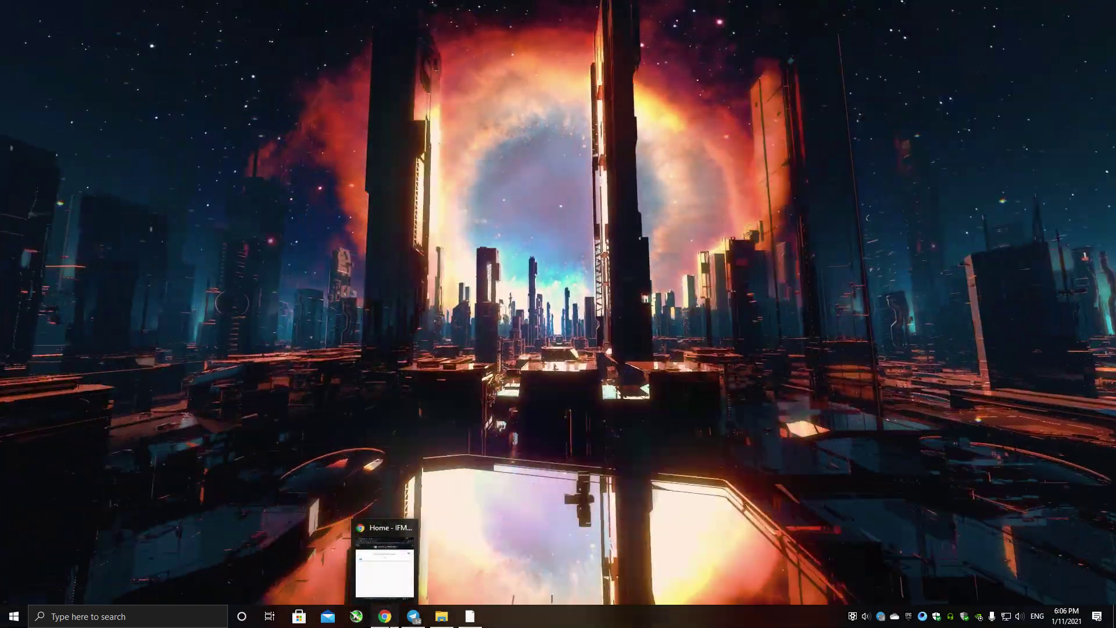
Restore the Chrome window showing the IFMSA Iraq Scoring System welcome page.
{"action": "left_click", "coordinate": [385, 617]}
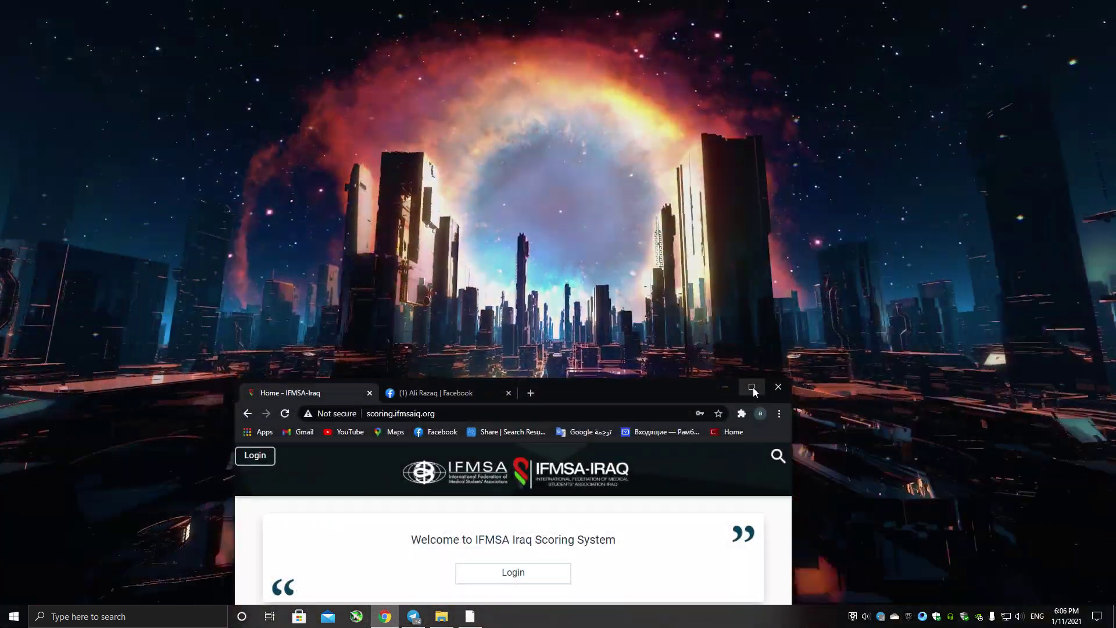
Maximize Chrome and go from the Members login box to the new member registration form.
{"action": "left_click", "coordinate": [751, 387]}
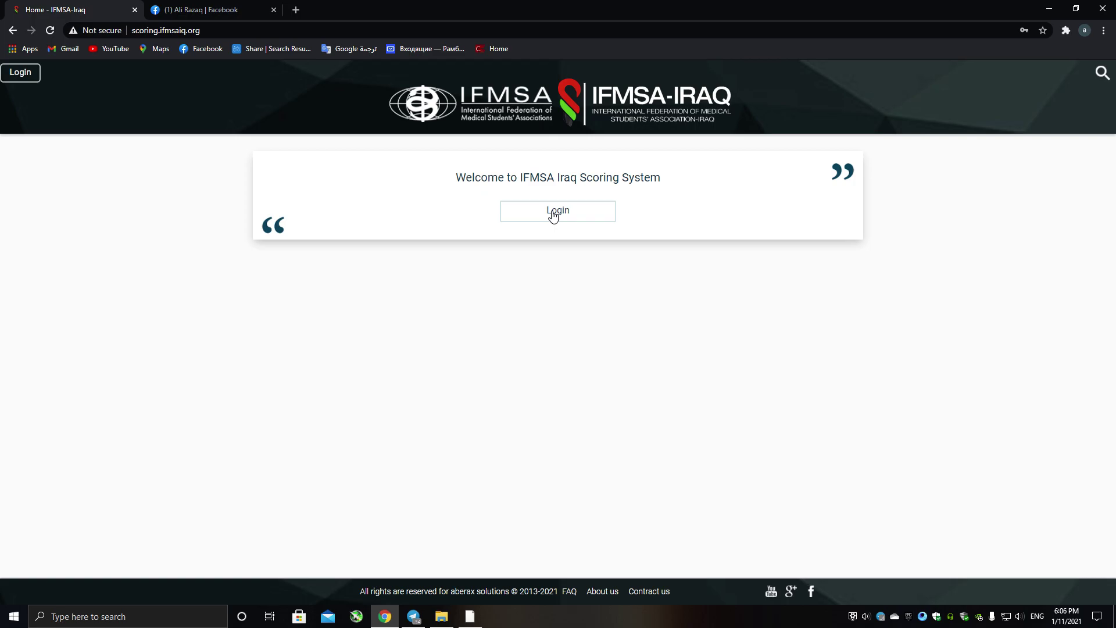
{"action": "left_click", "coordinate": [553, 215]}
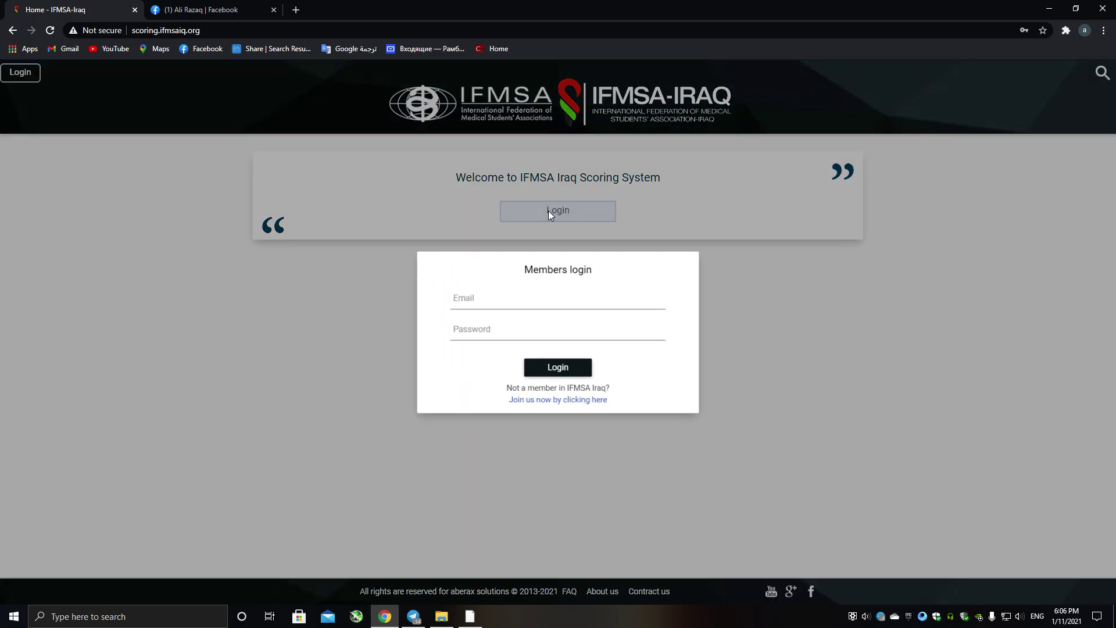
{"action": "left_click", "coordinate": [548, 405]}
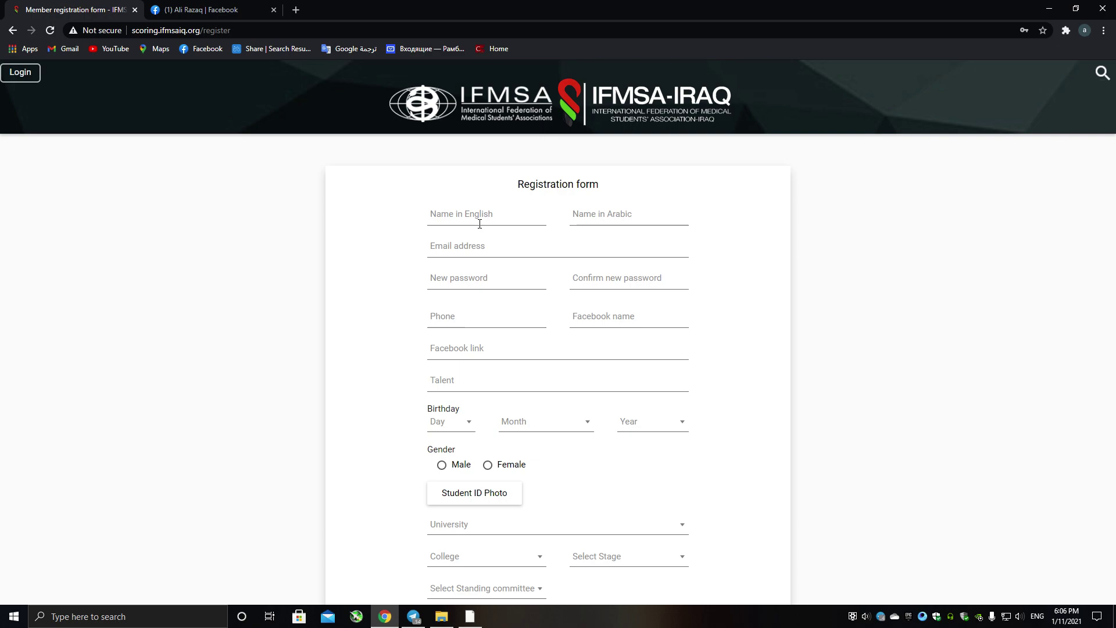
Autofill the English and Arabic names, then type the member's e-mail address.
{"action": "left_click", "coordinate": [480, 223]}
{"action": "left_click", "coordinate": [481, 258]}
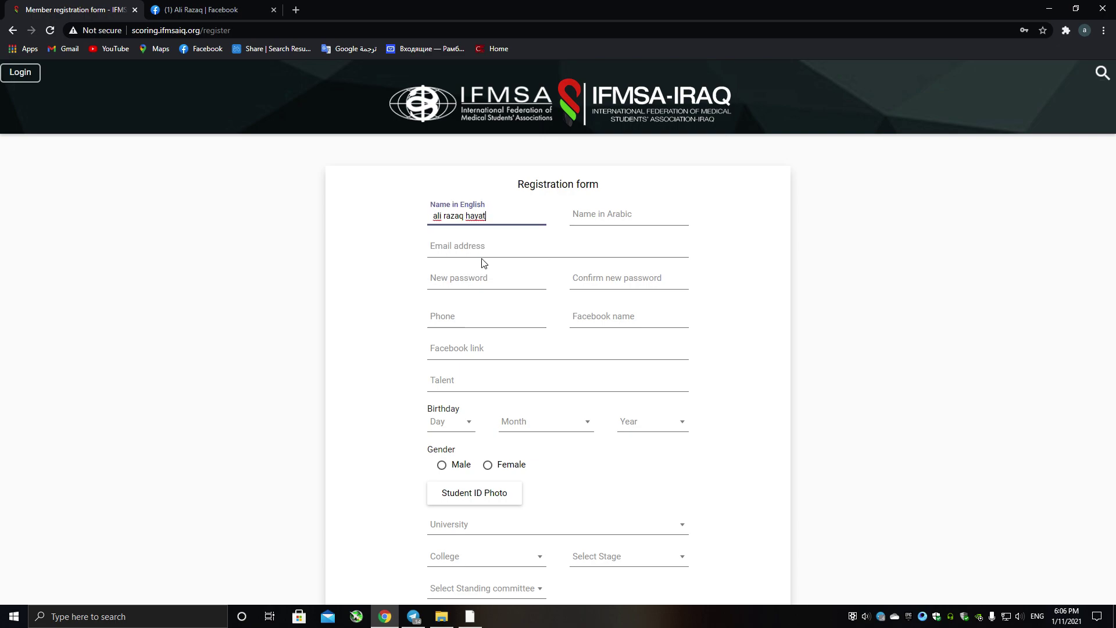
{"action": "left_click", "coordinate": [606, 216]}
{"action": "left_click", "coordinate": [612, 245]}
{"action": "left_click", "coordinate": [456, 254]}
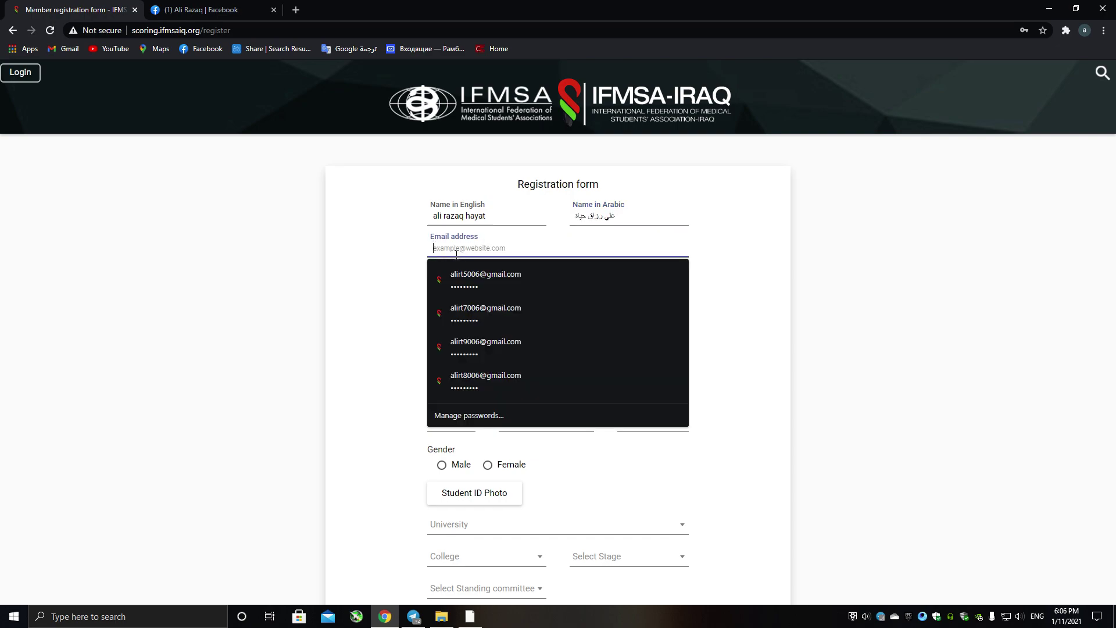
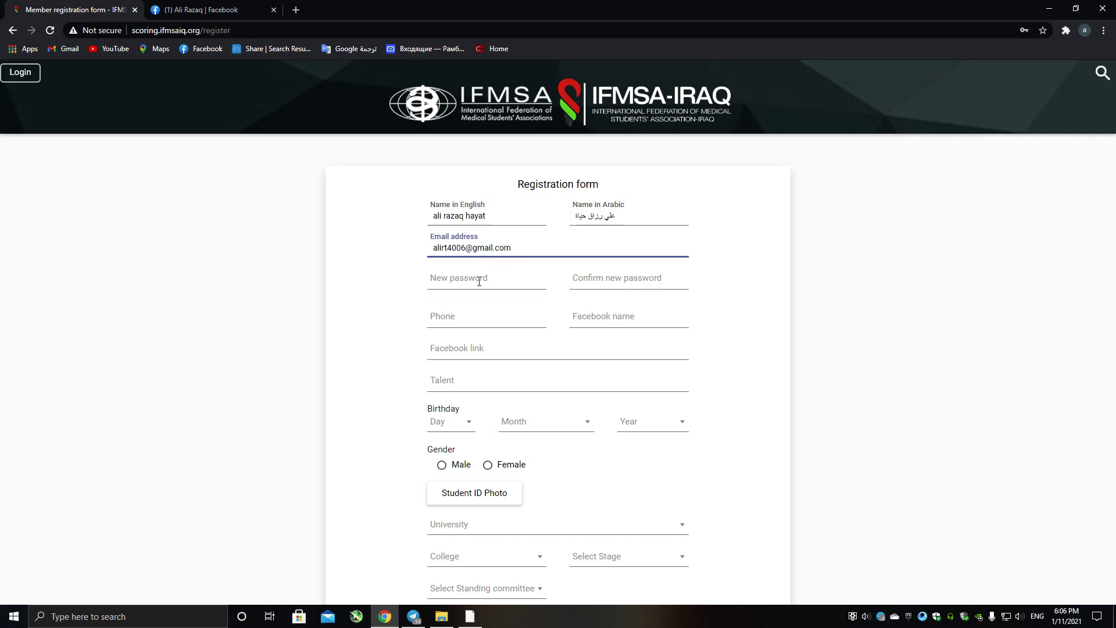
Fill the new password and its confirmation with the saved password.
{"action": "left_click", "coordinate": [480, 280]}
{"action": "left_click", "coordinate": [479, 308]}
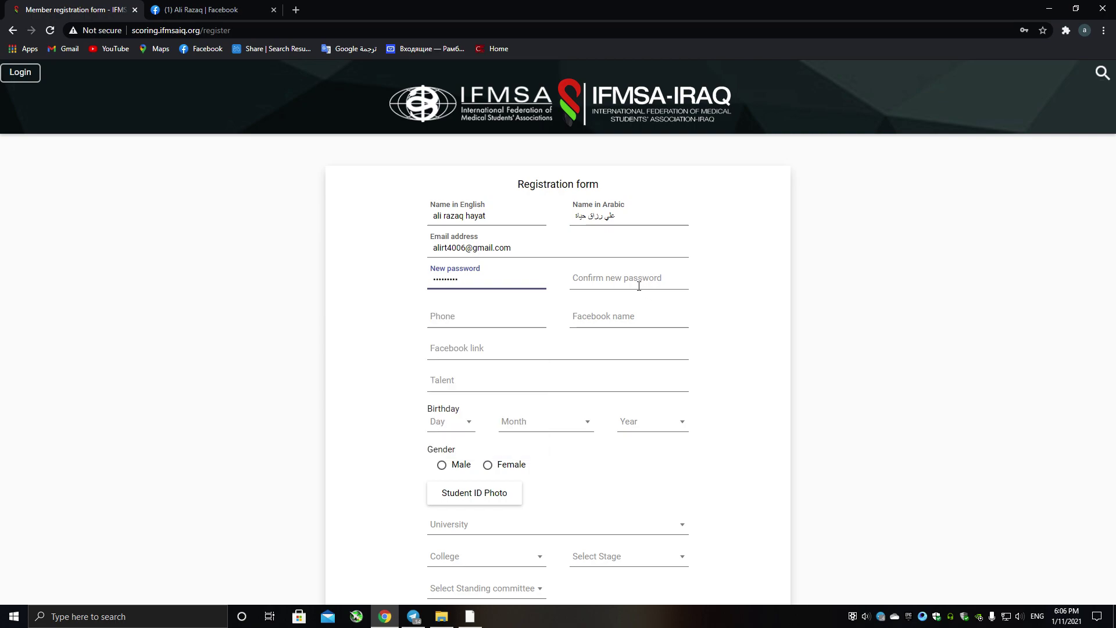
{"action": "left_click", "coordinate": [639, 285]}
{"action": "left_click", "coordinate": [615, 312]}
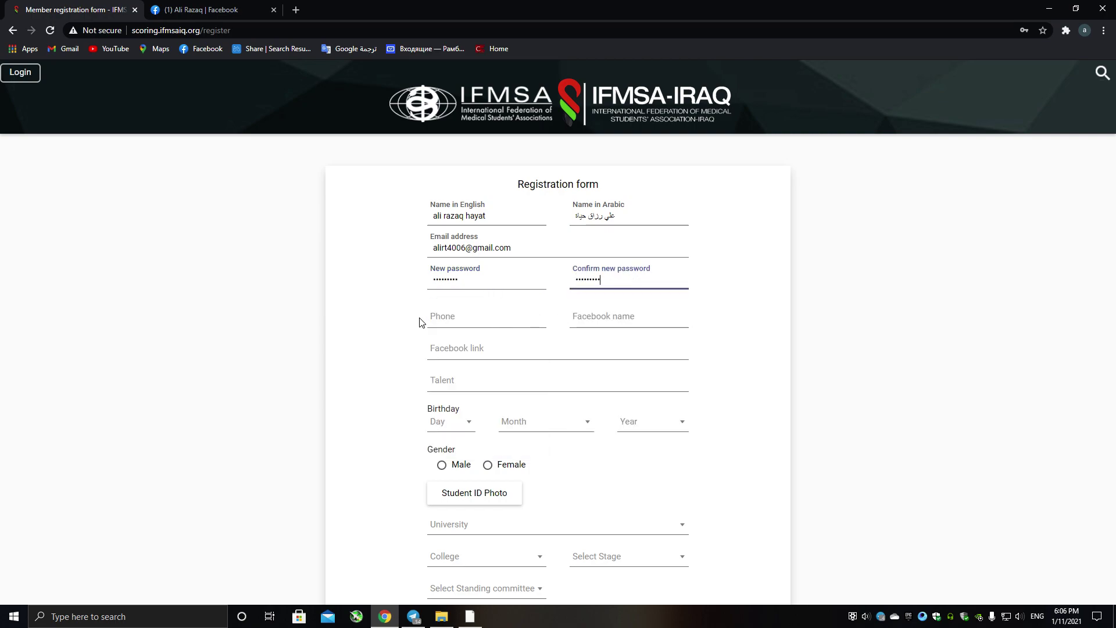
Autofill the member's phone number and Facebook name from saved entries.
{"action": "left_click", "coordinate": [461, 322]}
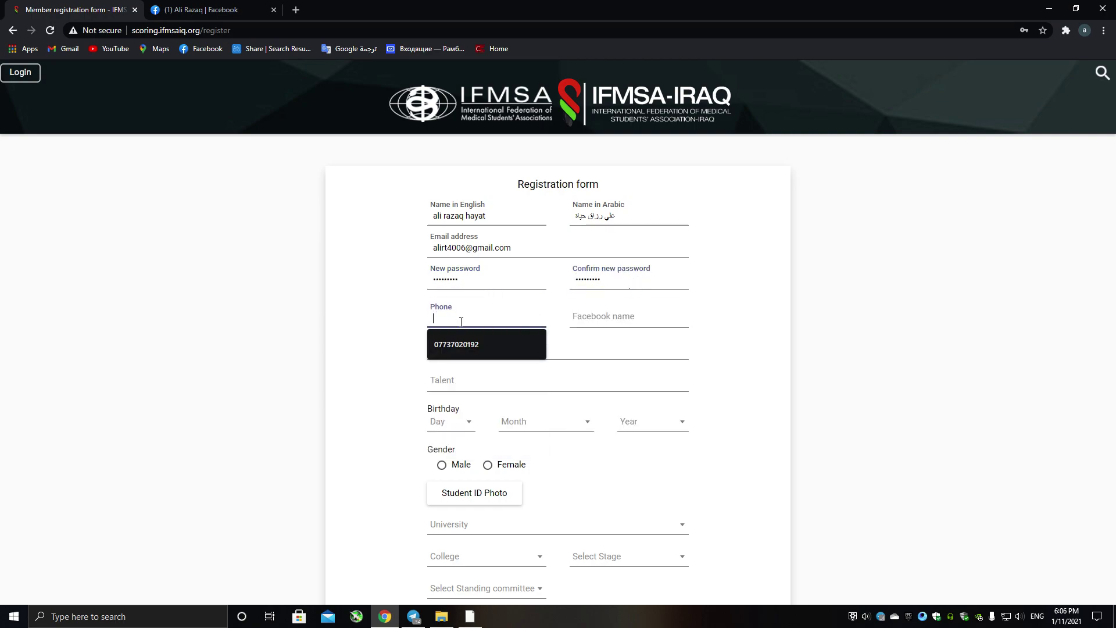
{"action": "left_click", "coordinate": [465, 346]}
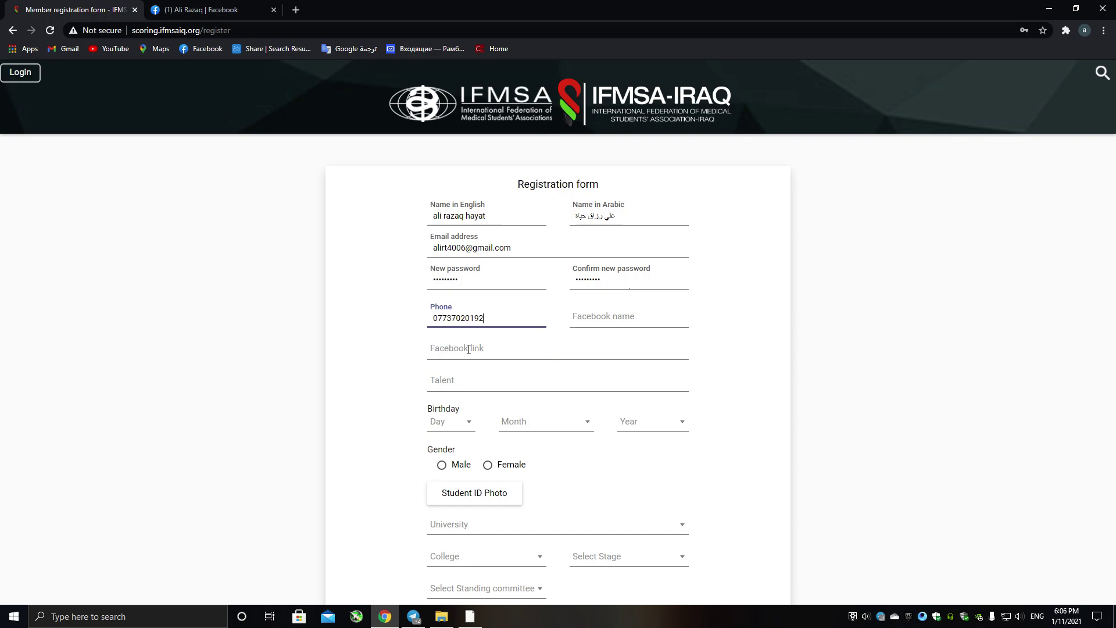
{"action": "left_click", "coordinate": [624, 325]}
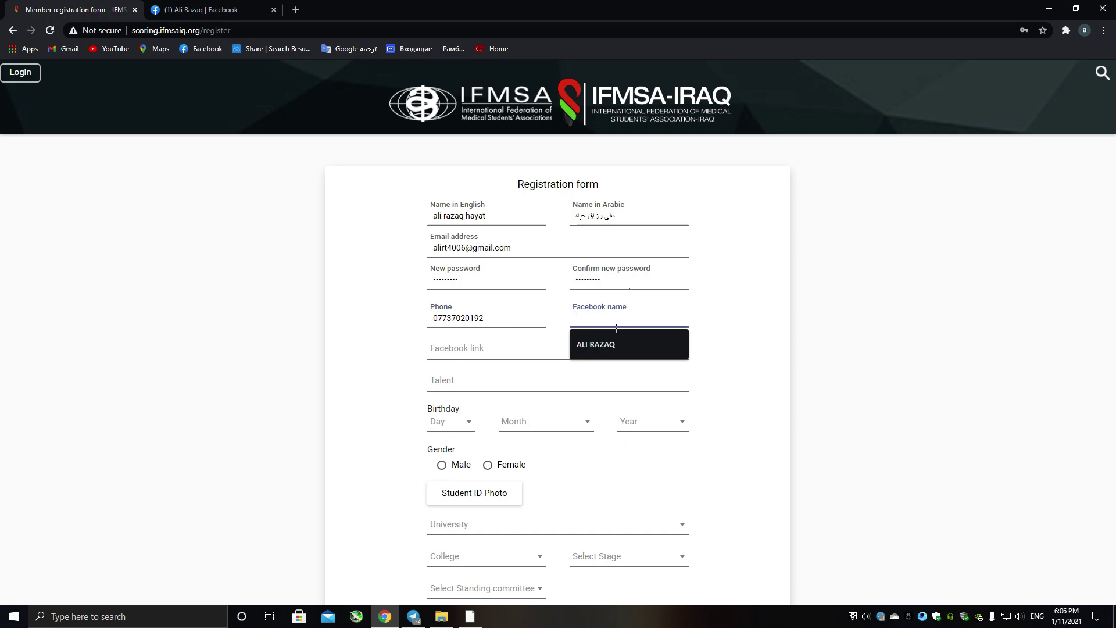
{"action": "left_click", "coordinate": [620, 344]}
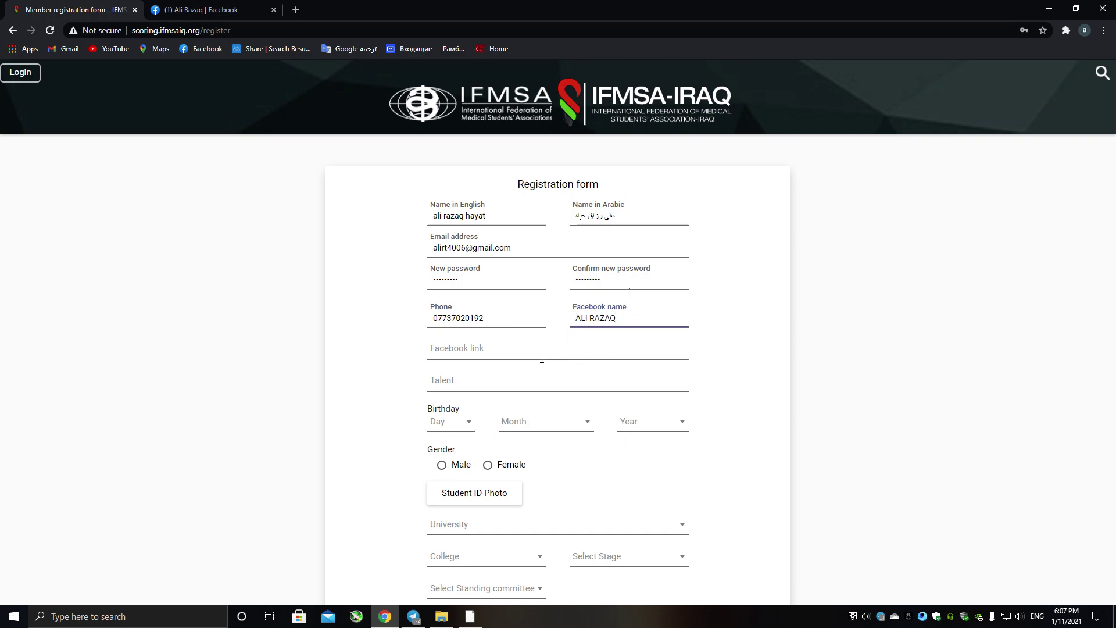
{"action": "left_click", "coordinate": [480, 352]}
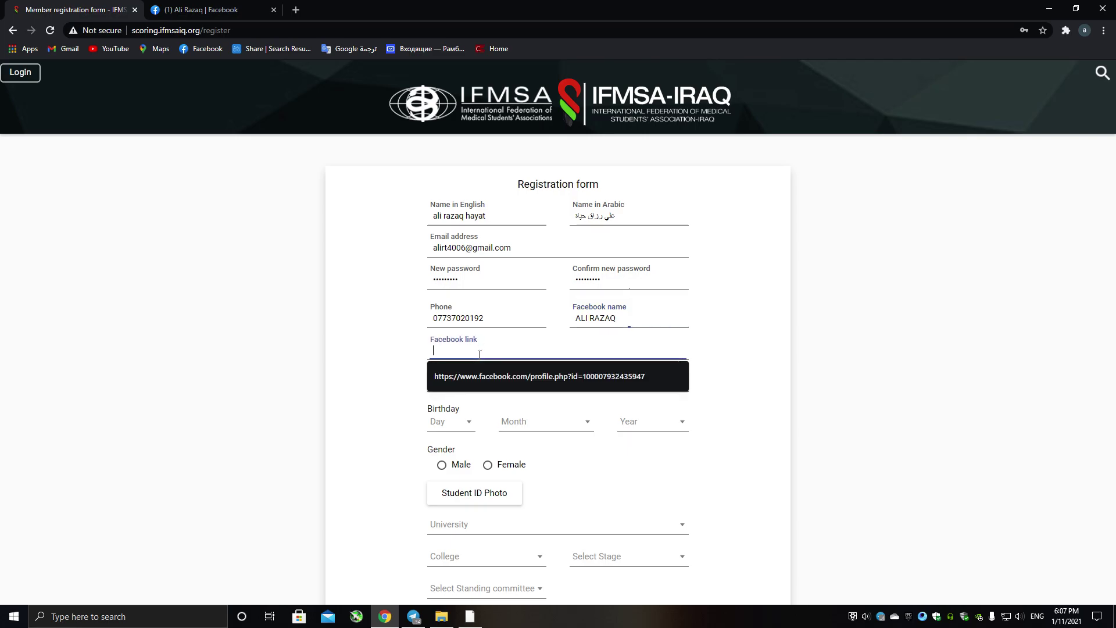
Copy the Facebook profile page address and return to the registration form tab.
{"action": "left_click", "coordinate": [166, 7]}
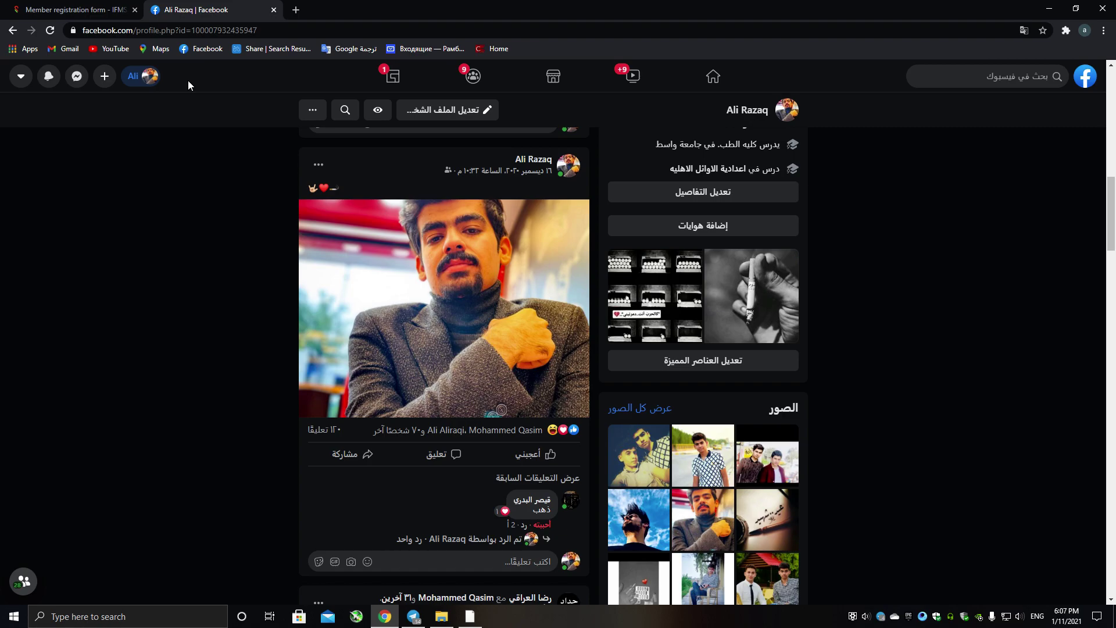
{"action": "left_click", "coordinate": [297, 33]}
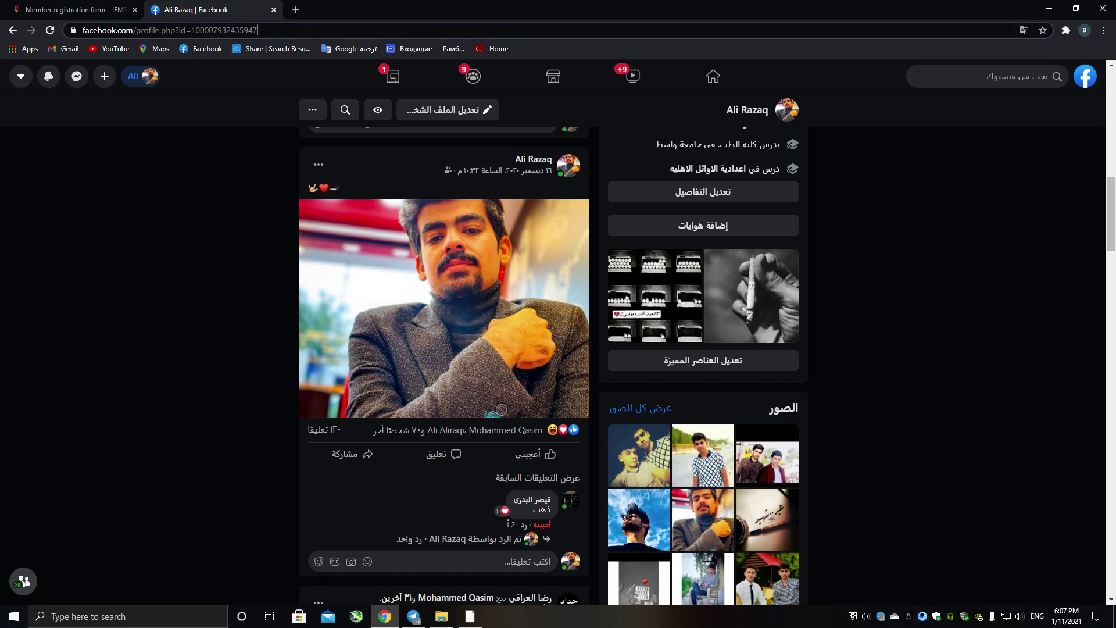
{"action": "right_click", "coordinate": [252, 29]}
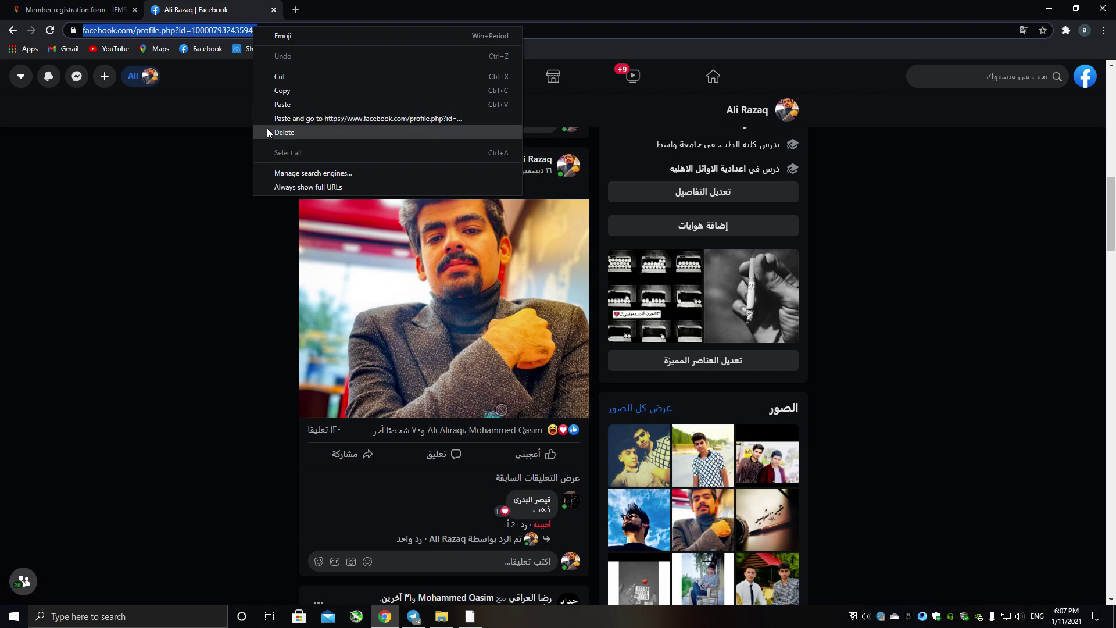
{"action": "left_click", "coordinate": [283, 90]}
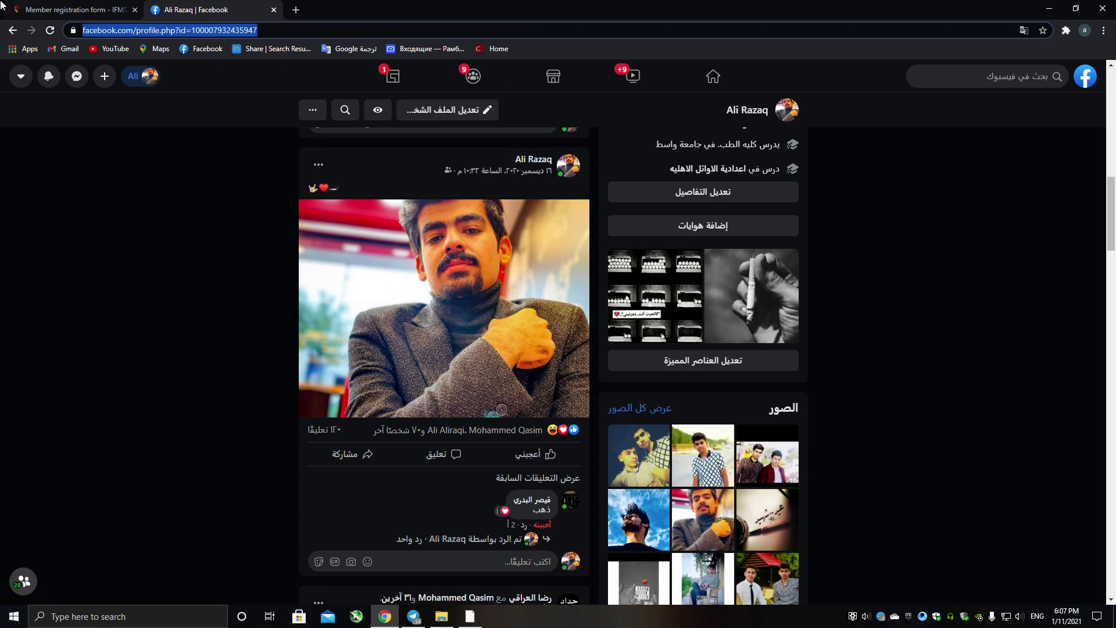
{"action": "left_click", "coordinate": [66, 10]}
Fill the Facebook link with the copied address and set talent to 'photography'.
{"action": "left_click", "coordinate": [519, 366]}
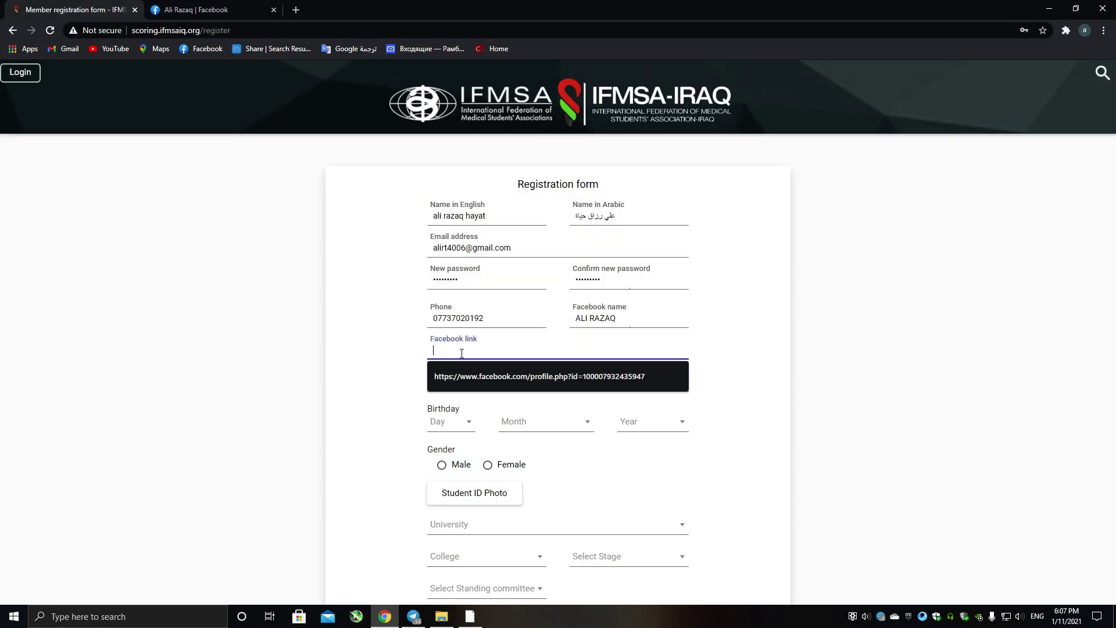
{"action": "left_click", "coordinate": [465, 376]}
{"action": "left_click", "coordinate": [456, 389]}
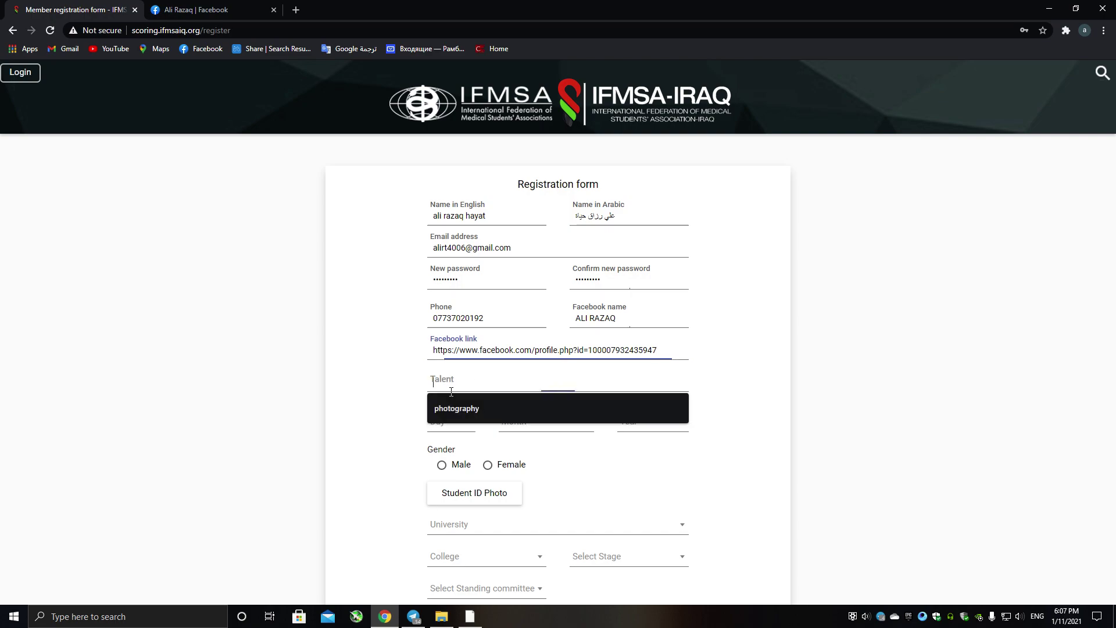
{"action": "left_click", "coordinate": [456, 411]}
{"action": "left_click", "coordinate": [463, 421]}
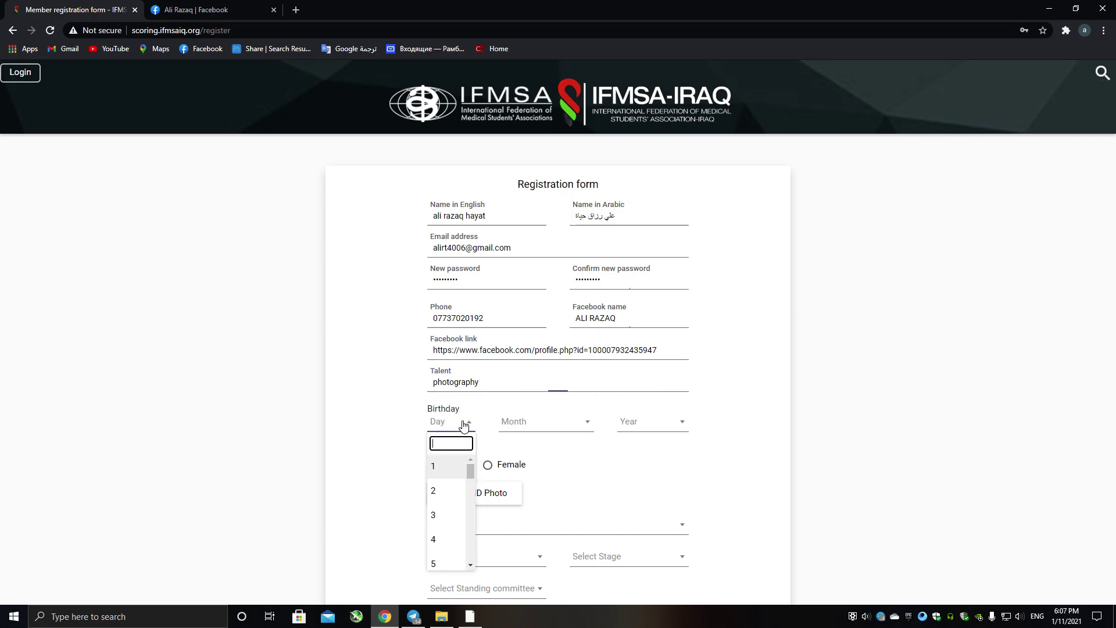
{"action": "scroll", "coordinate": [457, 491], "scroll_direction": "down", "scroll_amount": 1}
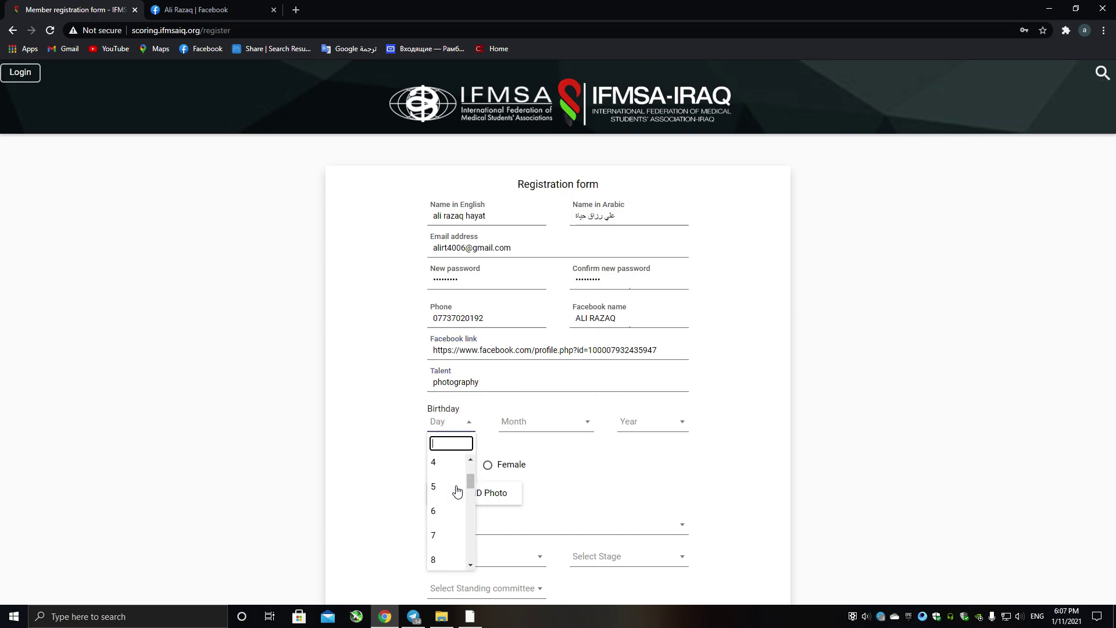
{"action": "left_click", "coordinate": [451, 534]}
{"action": "left_click", "coordinate": [560, 429]}
{"action": "scroll", "coordinate": [550, 508], "scroll_direction": "down", "scroll_amount": 3}
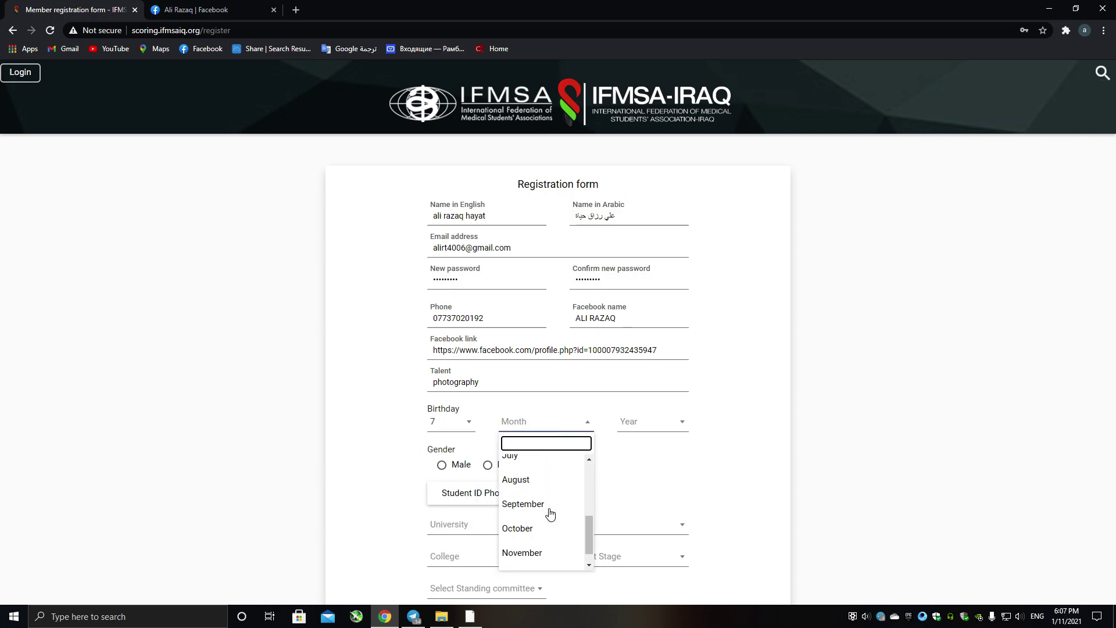
{"action": "left_click", "coordinate": [536, 468]}
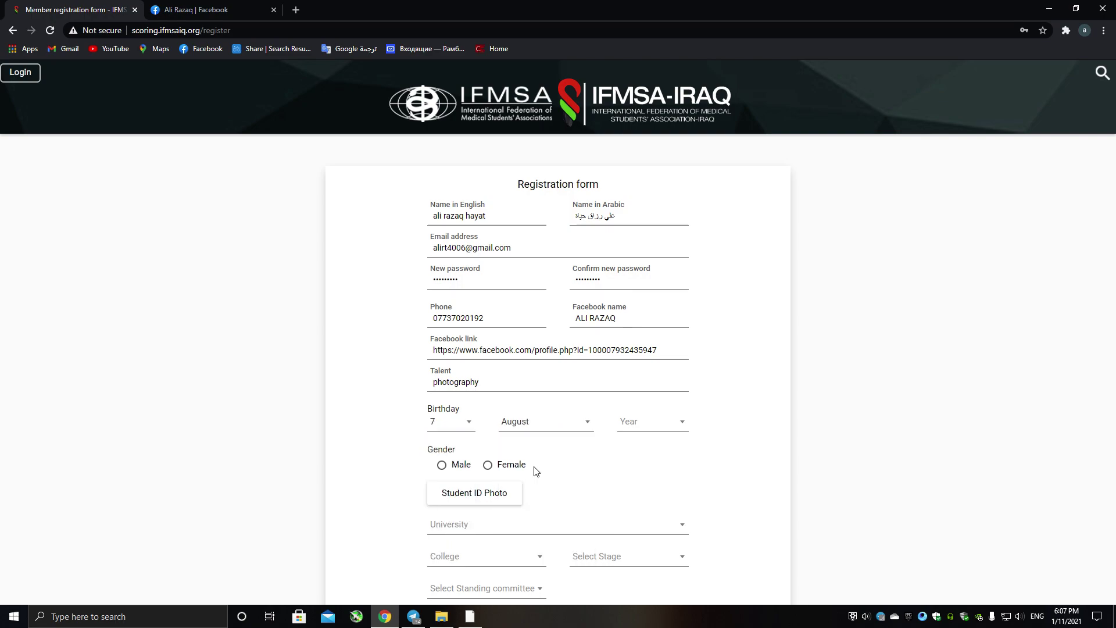
{"action": "left_click", "coordinate": [661, 420]}
{"action": "scroll", "coordinate": [640, 500], "scroll_direction": "down", "scroll_amount": 3}
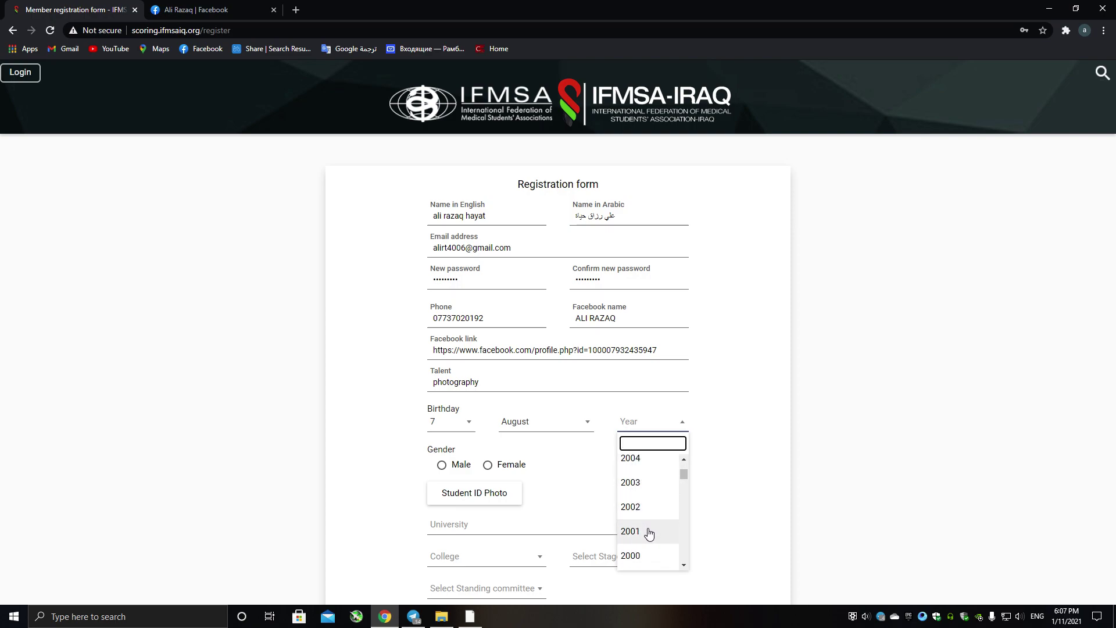
{"action": "left_click", "coordinate": [647, 531]}
{"action": "left_click", "coordinate": [463, 470]}
{"action": "scroll", "coordinate": [462, 407], "scroll_direction": "down", "scroll_amount": 2}
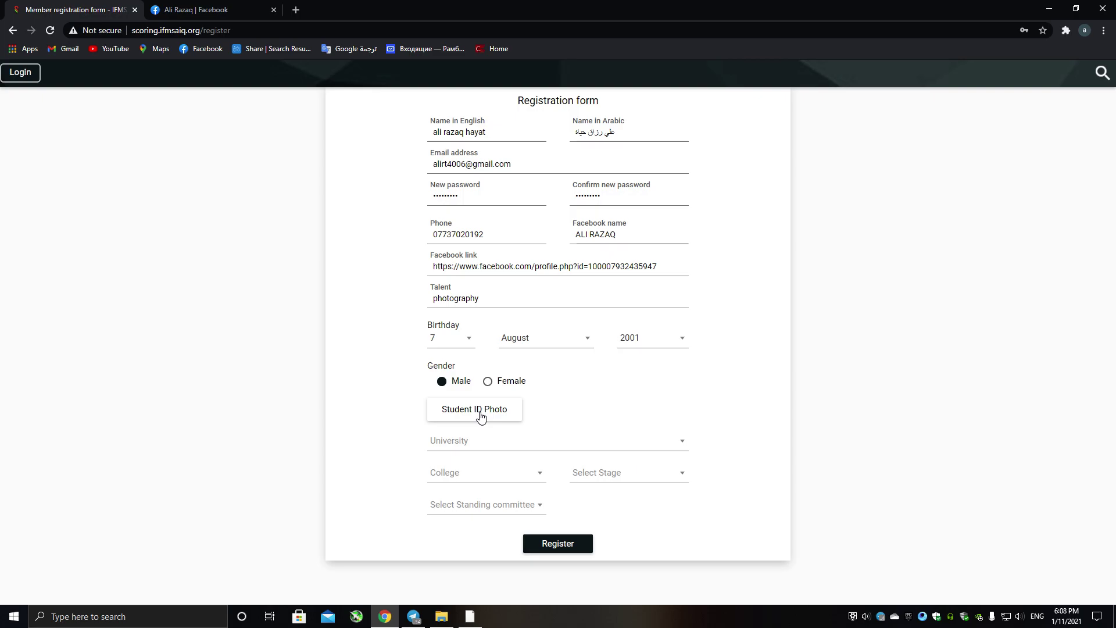
Attach photo_2021-01-10_23-49-20.jpg as the student ID photo.
{"action": "left_click", "coordinate": [481, 414]}
{"action": "left_click", "coordinate": [461, 216]}
{"action": "left_click", "coordinate": [460, 294]}
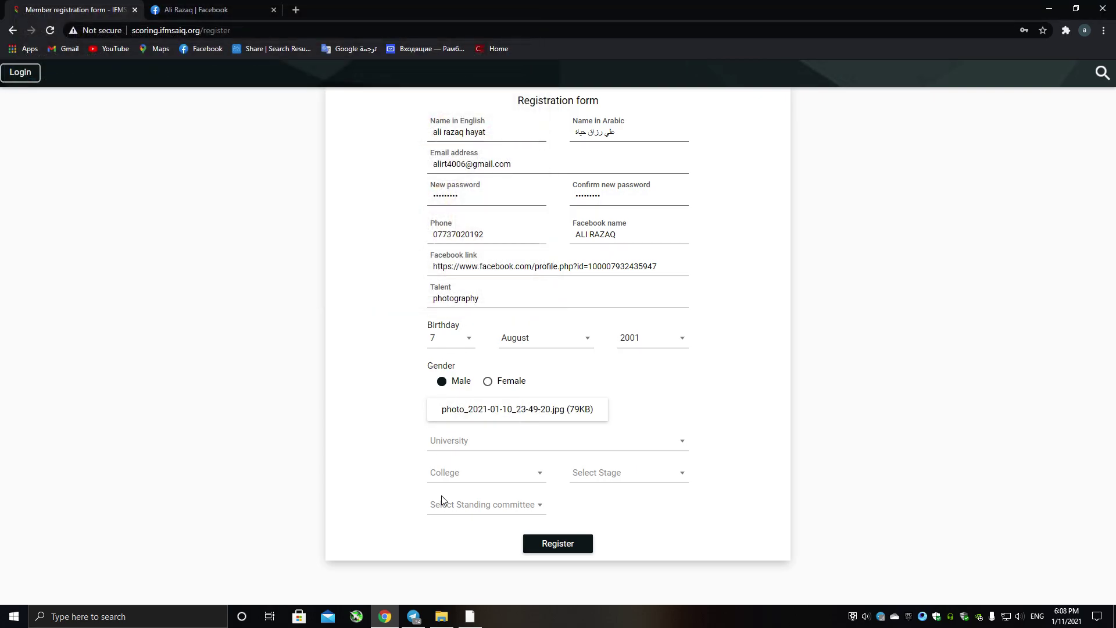
Choose Wasit University, Medical college and 2nd stage from the dropdowns.
{"action": "scroll", "coordinate": [489, 436], "scroll_direction": "down", "scroll_amount": 1}
{"action": "left_click", "coordinate": [473, 386]}
{"action": "scroll", "coordinate": [465, 459], "scroll_direction": "down", "scroll_amount": 5}
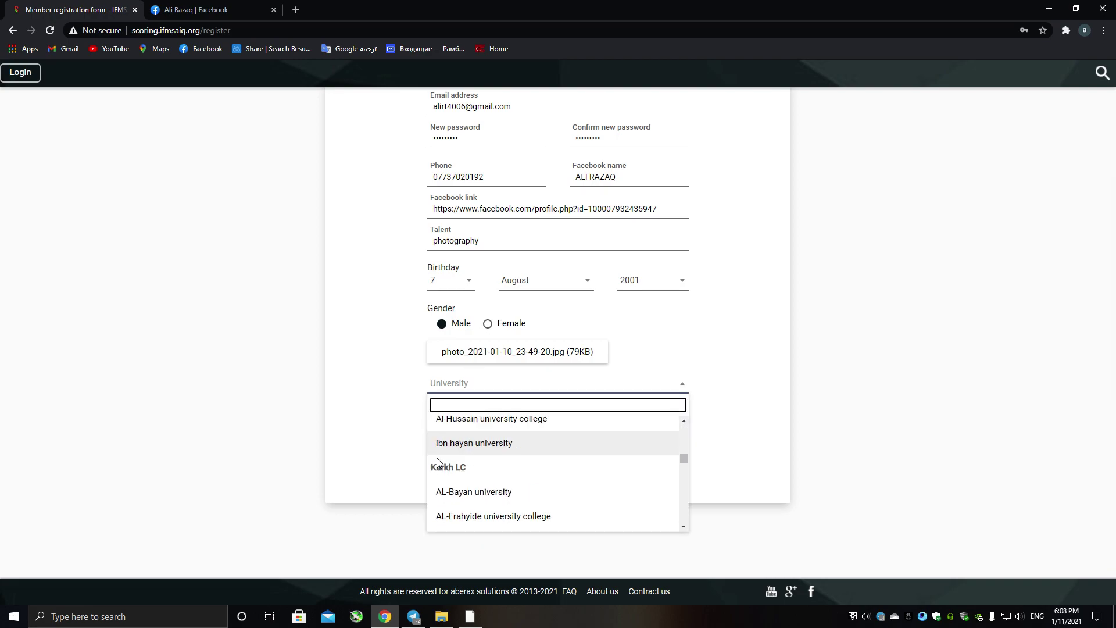
{"action": "scroll", "coordinate": [460, 471], "scroll_direction": "down", "scroll_amount": 10}
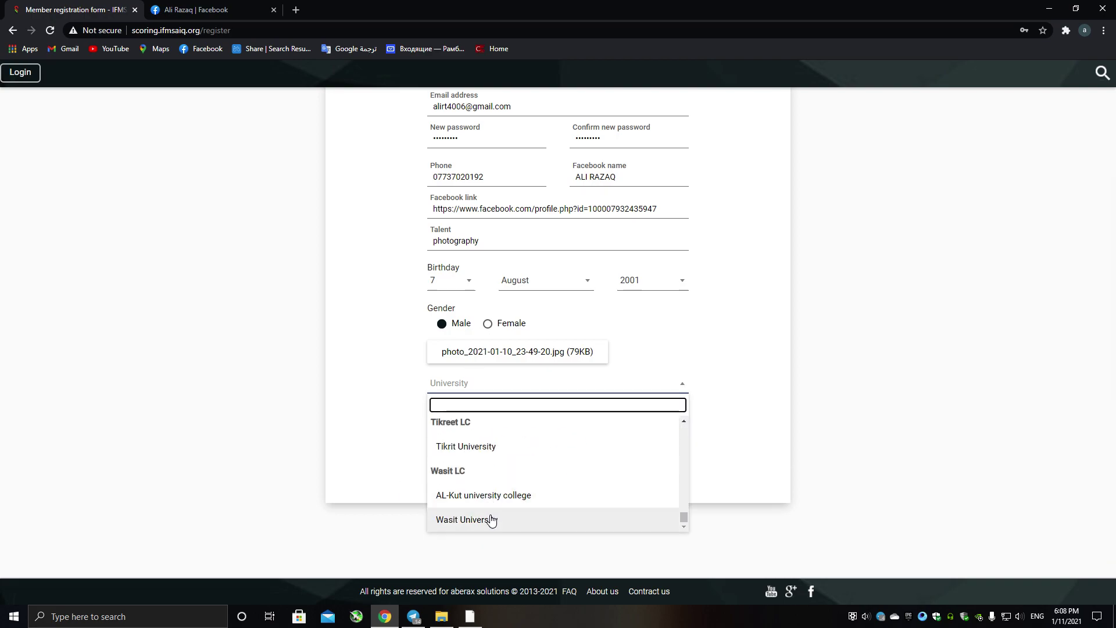
{"action": "left_click", "coordinate": [493, 520]}
{"action": "left_click", "coordinate": [472, 421]}
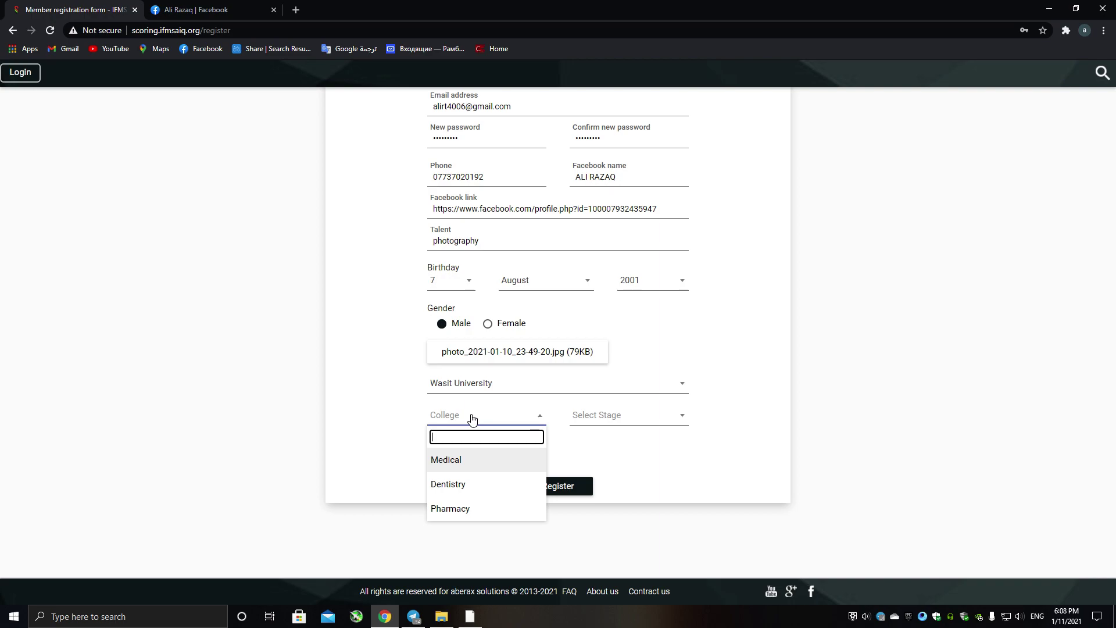
{"action": "left_click", "coordinate": [464, 465]}
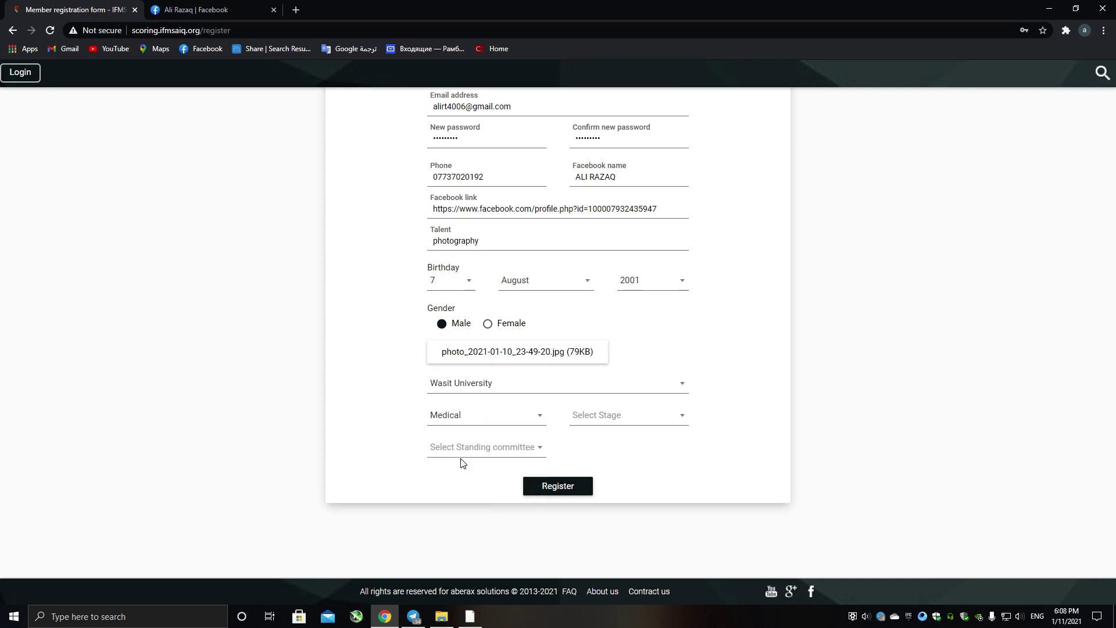
{"action": "left_click", "coordinate": [596, 421]}
{"action": "left_click", "coordinate": [593, 481]}
{"action": "left_click", "coordinate": [471, 456]}
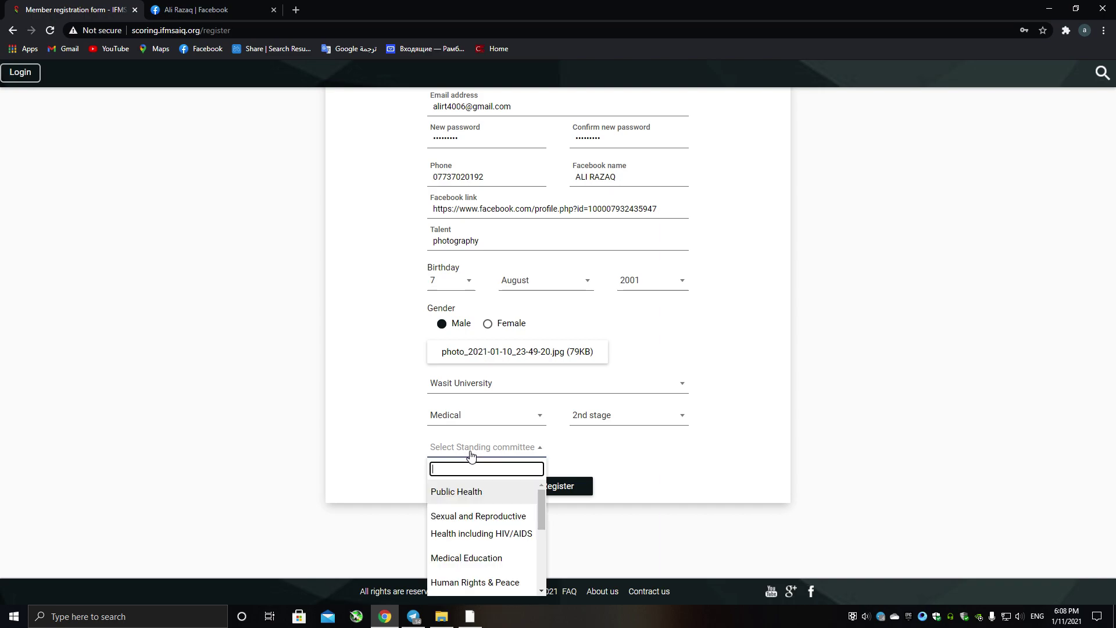
{"action": "scroll", "coordinate": [459, 526], "scroll_direction": "down", "scroll_amount": 3}
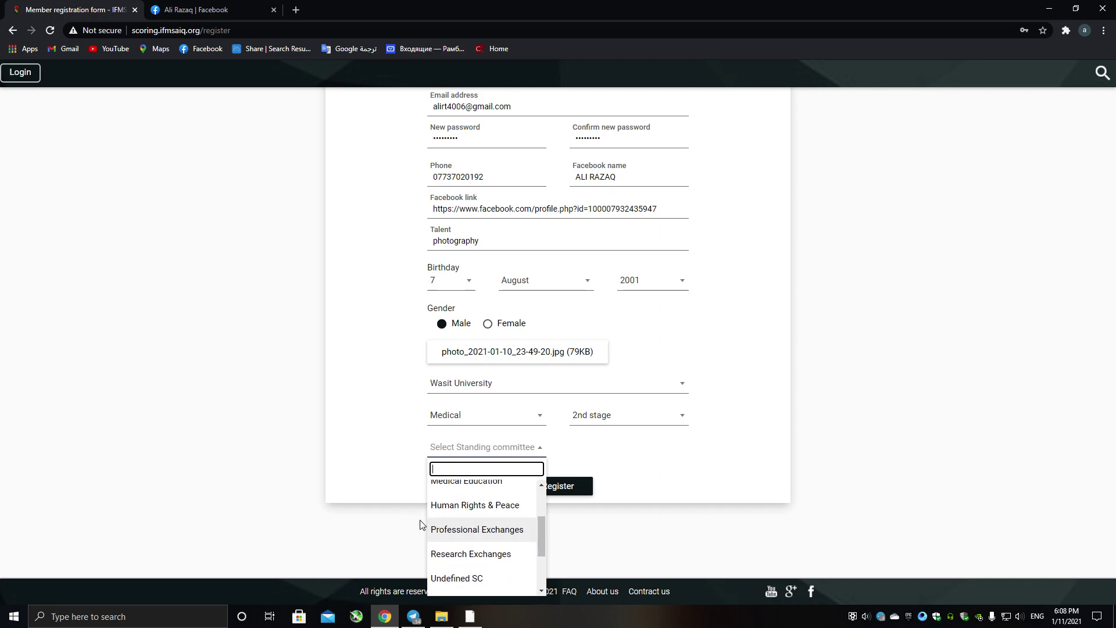
{"action": "scroll", "coordinate": [466, 524], "scroll_direction": "down", "scroll_amount": 2}
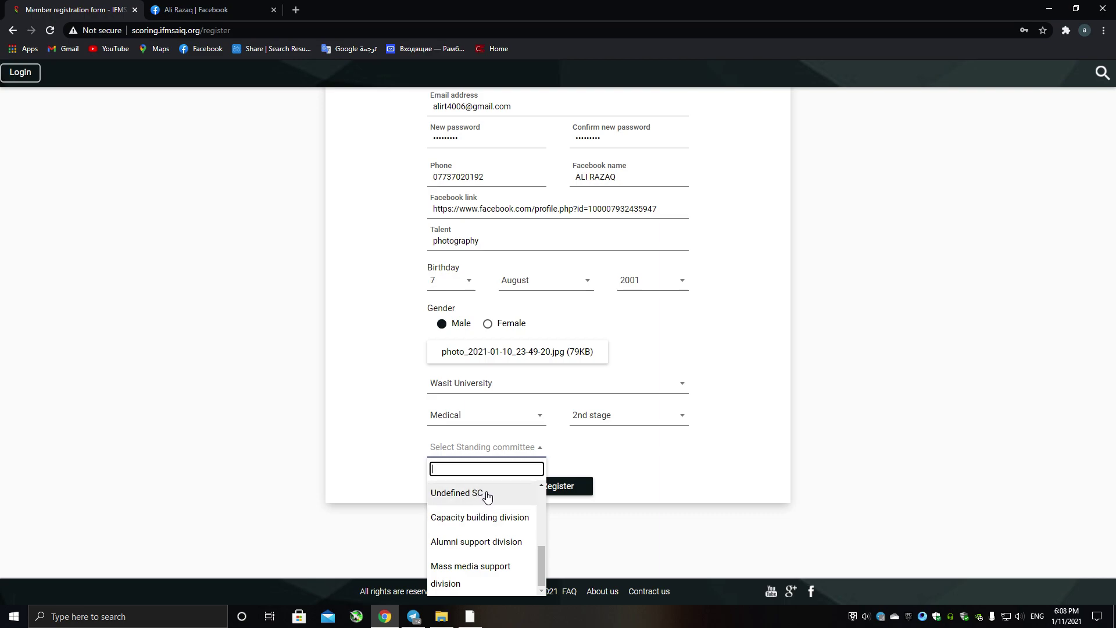
Set the standing committee to Undefined SC and submit the form with Register.
{"action": "left_click", "coordinate": [487, 494]}
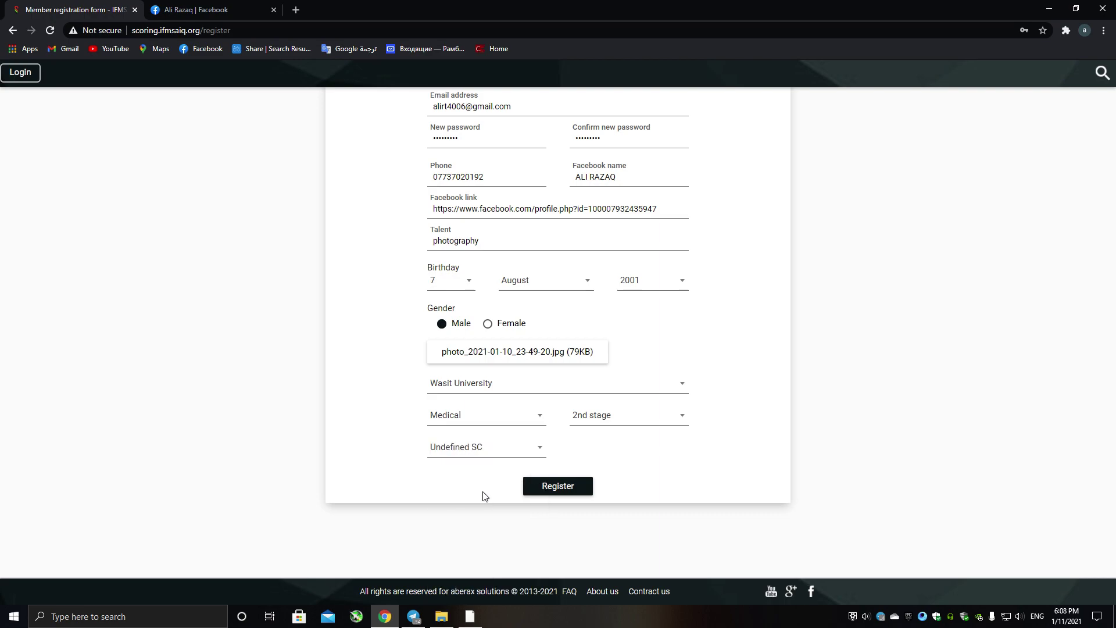
{"action": "left_click", "coordinate": [569, 490]}
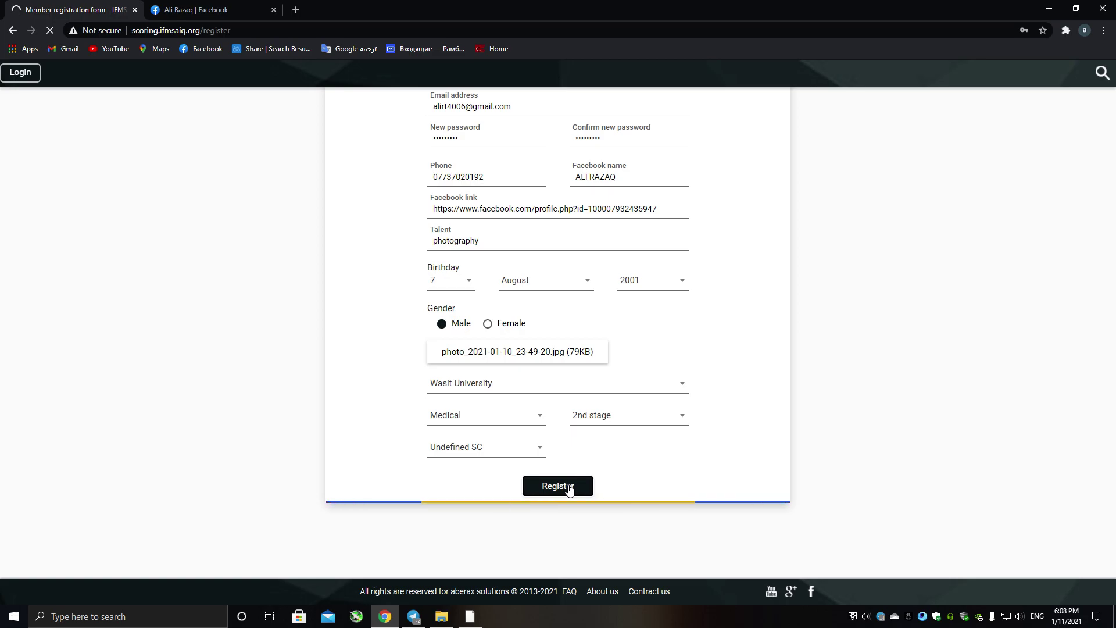